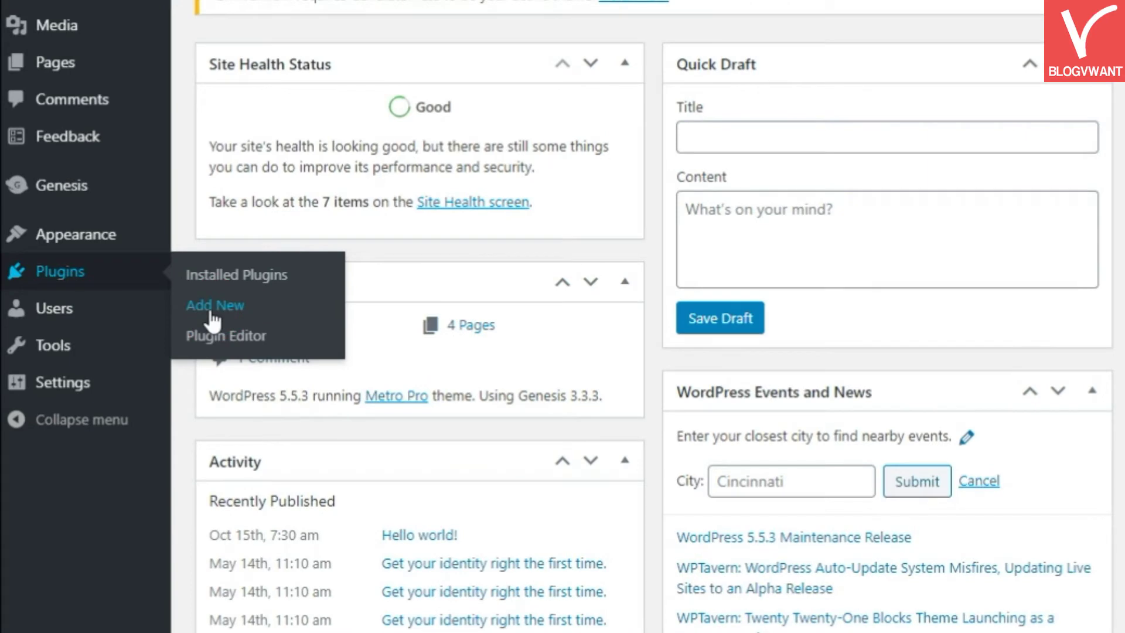
- On the Add Plugins page, check the Jetpack plugin's details to confirm it is installed
left_click(213, 317)
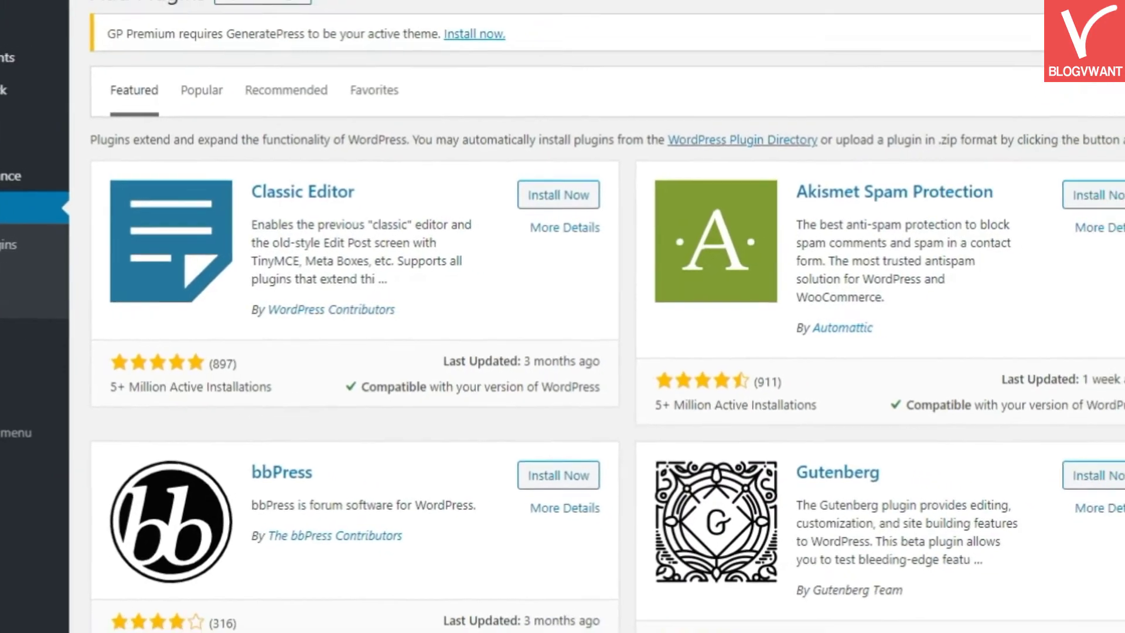
left_click(688, 201)
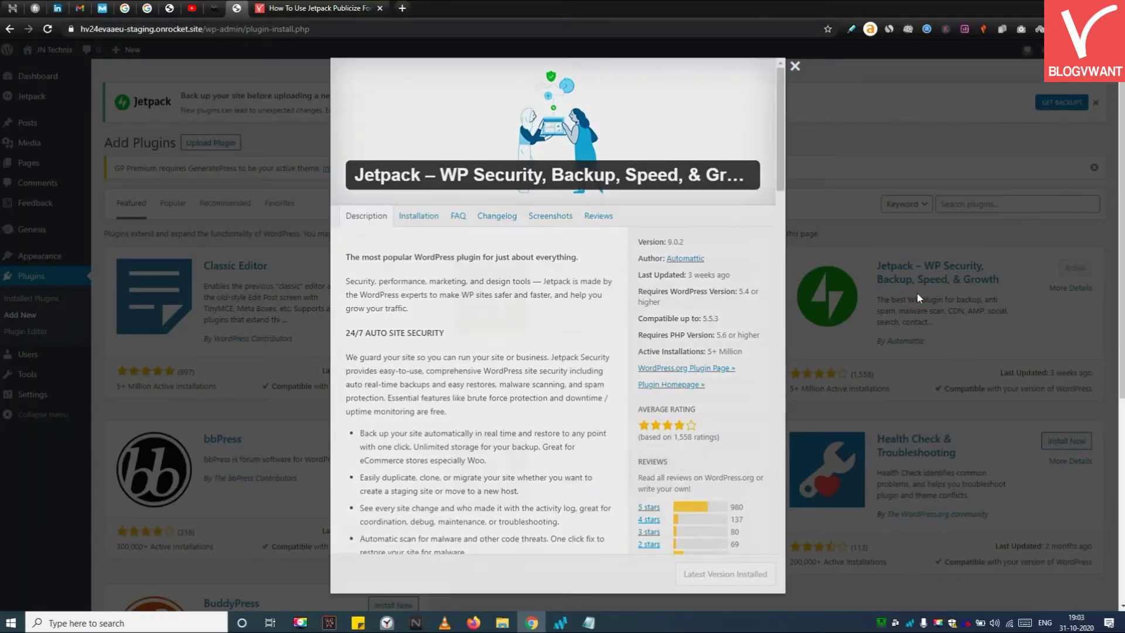
left_click(1016, 328)
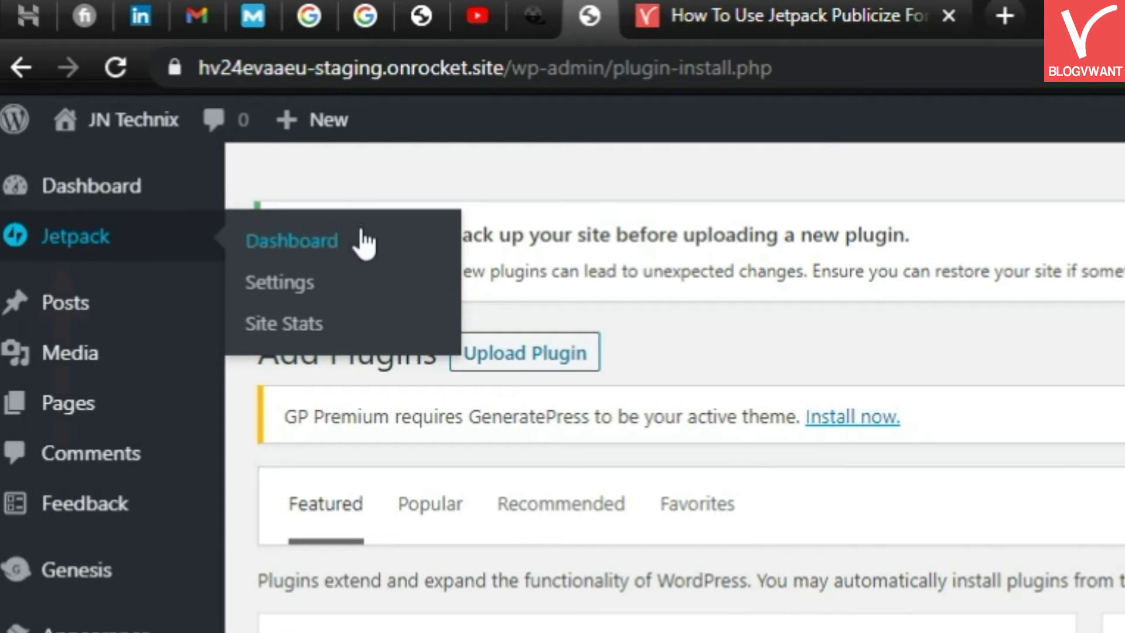
- Open Jetpack's Sharing settings to reach the social Connections list
left_click(279, 285)
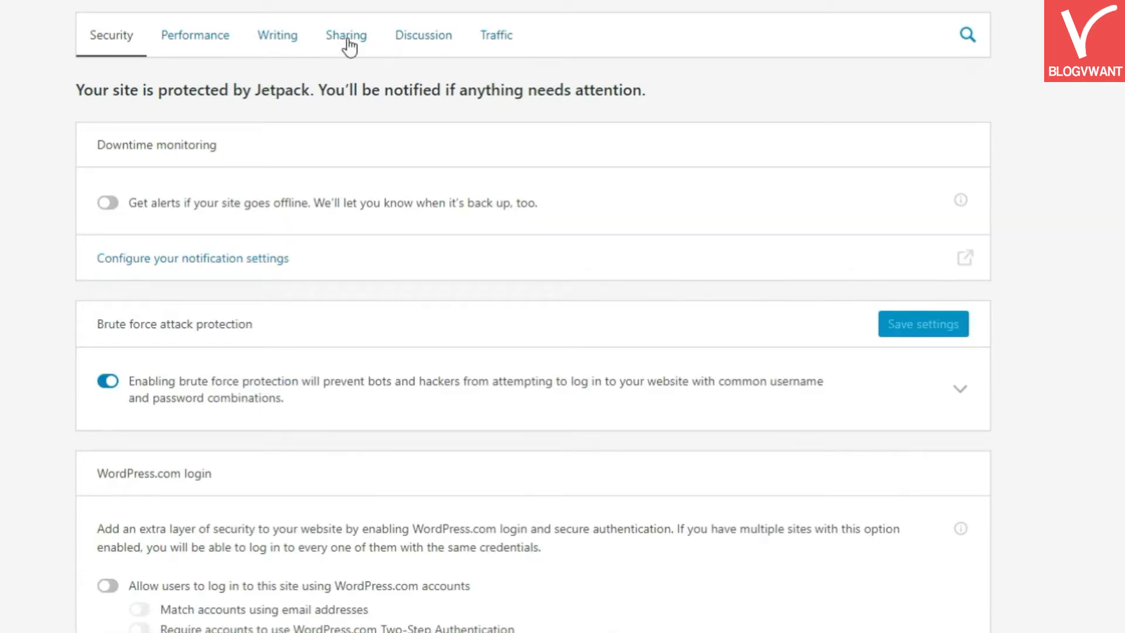
left_click(348, 37)
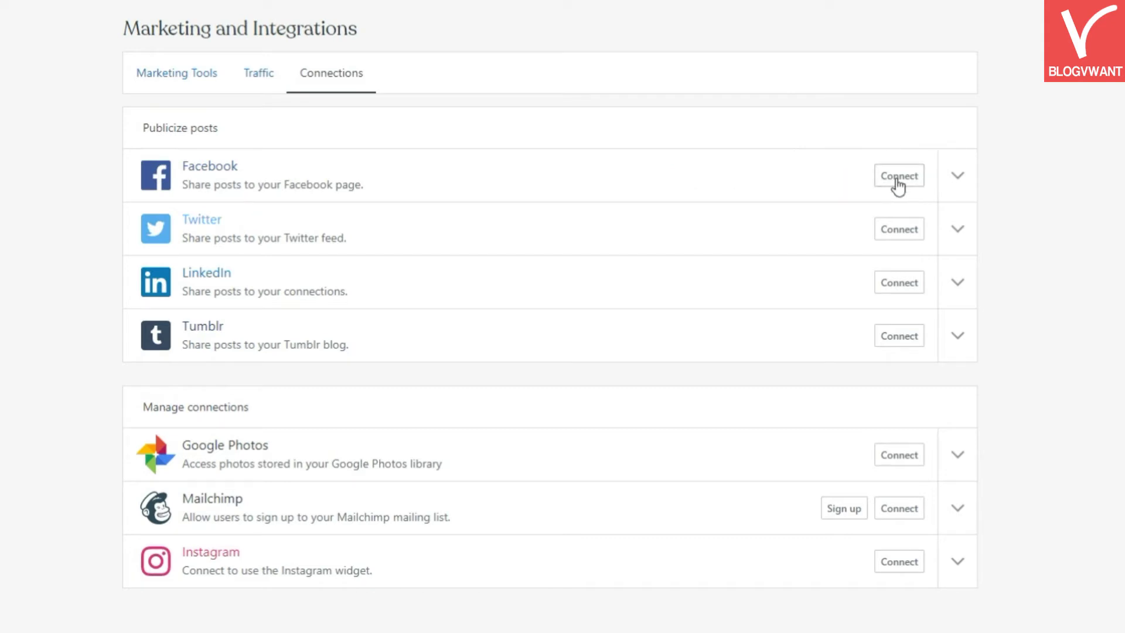
- Start the Facebook connection and log in with a different Facebook account
left_click(900, 177)
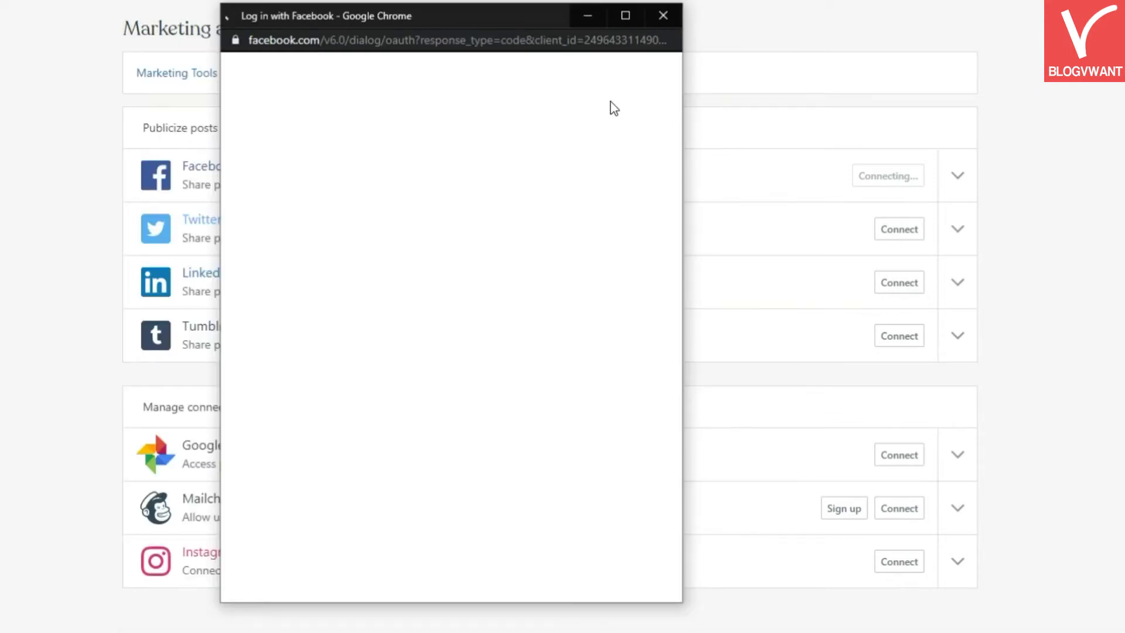
left_click(473, 311)
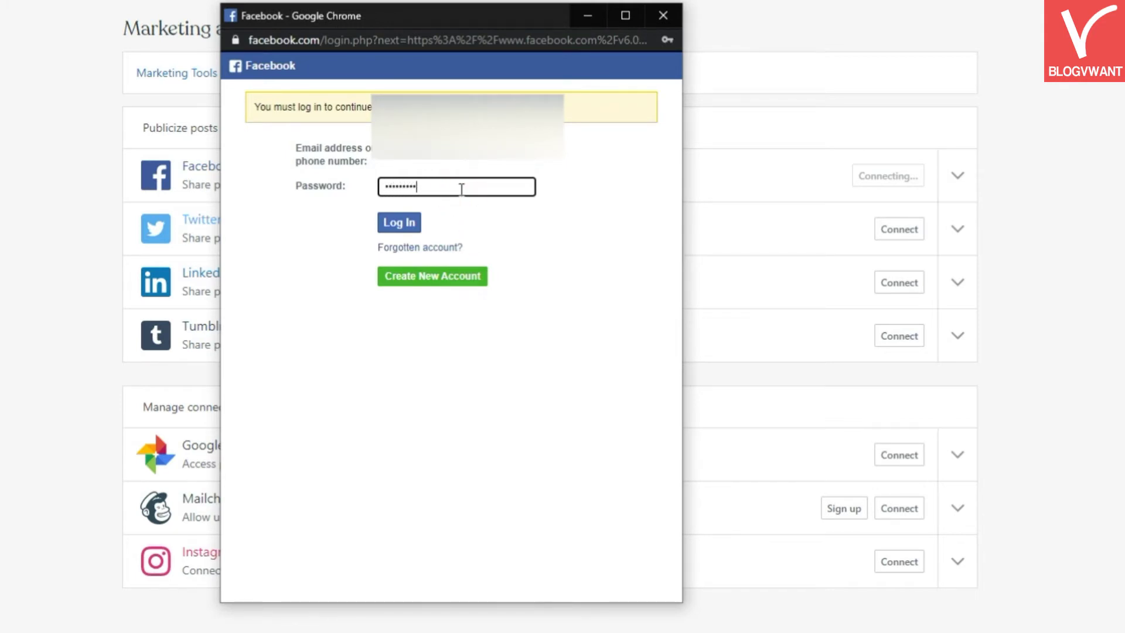
key("Return")
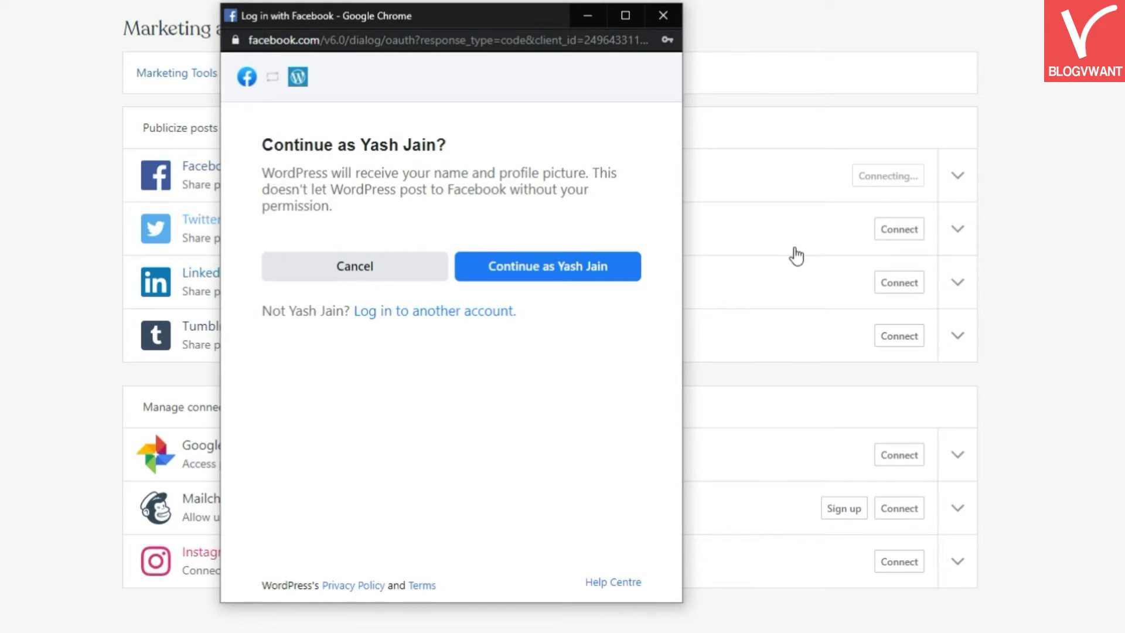
- Authorise the Gohousewarming page for WordPress and close the confirmation
left_click(535, 281)
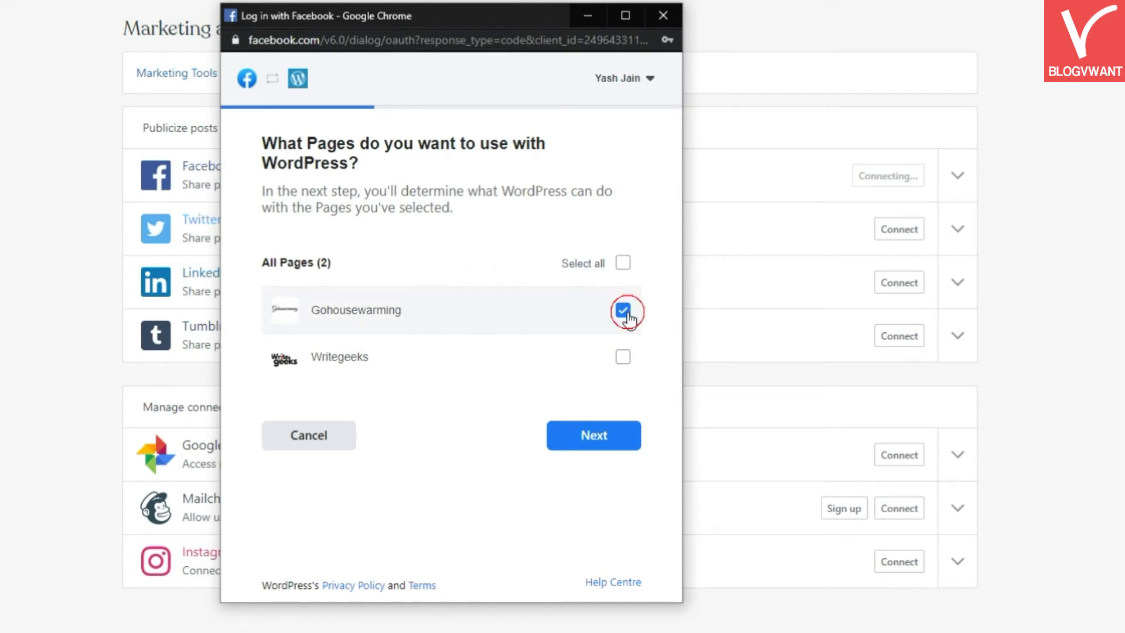
left_click(593, 437)
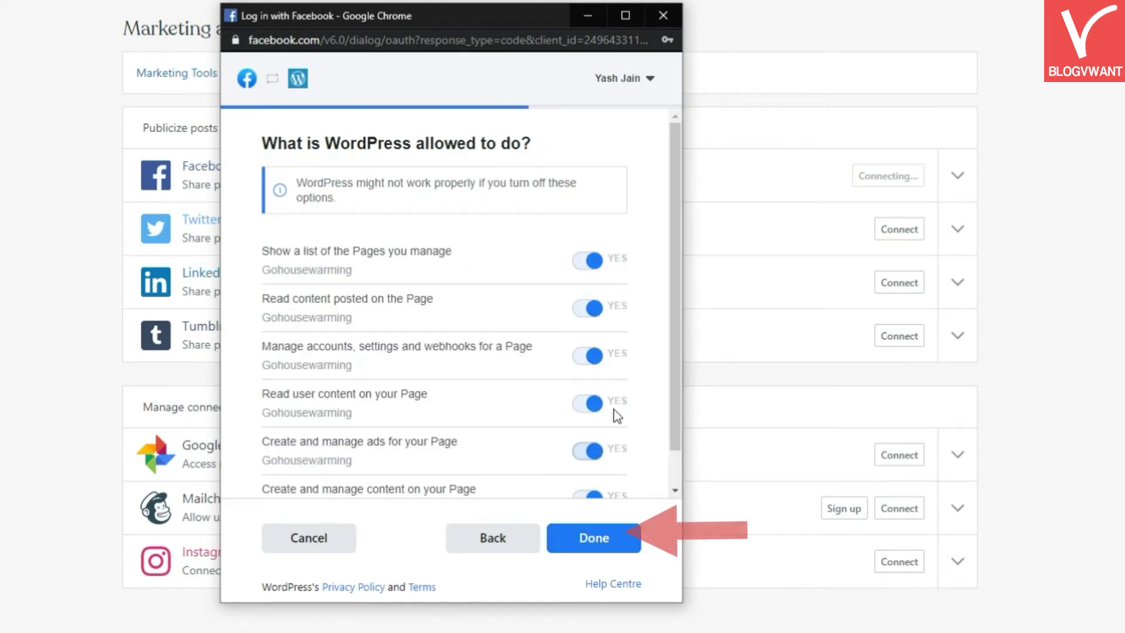
left_click(619, 537)
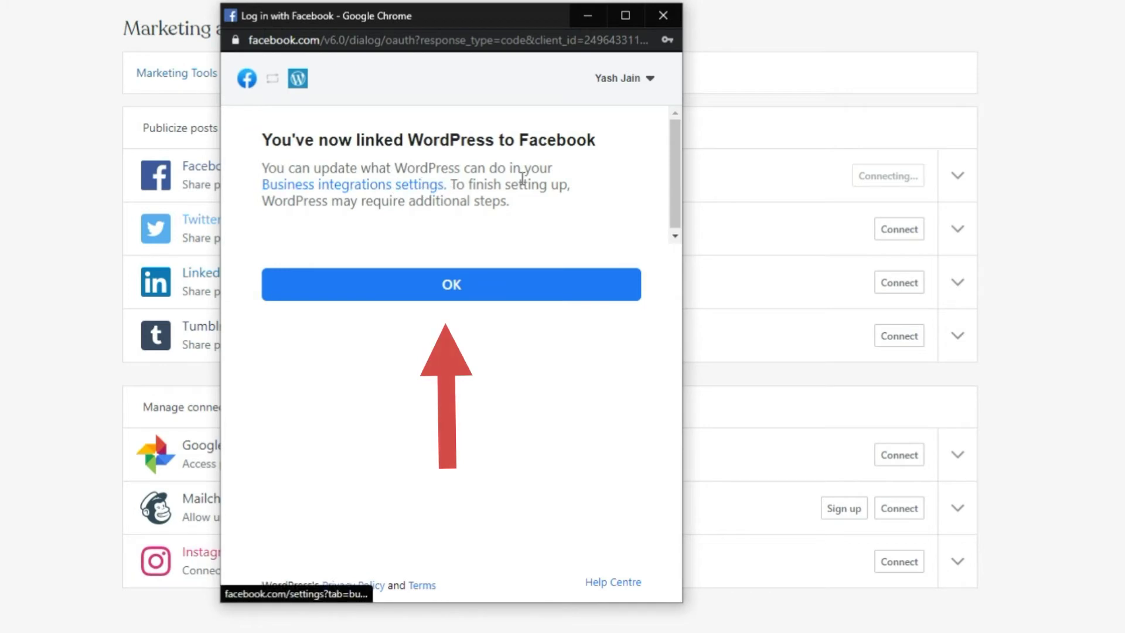
left_click(435, 288)
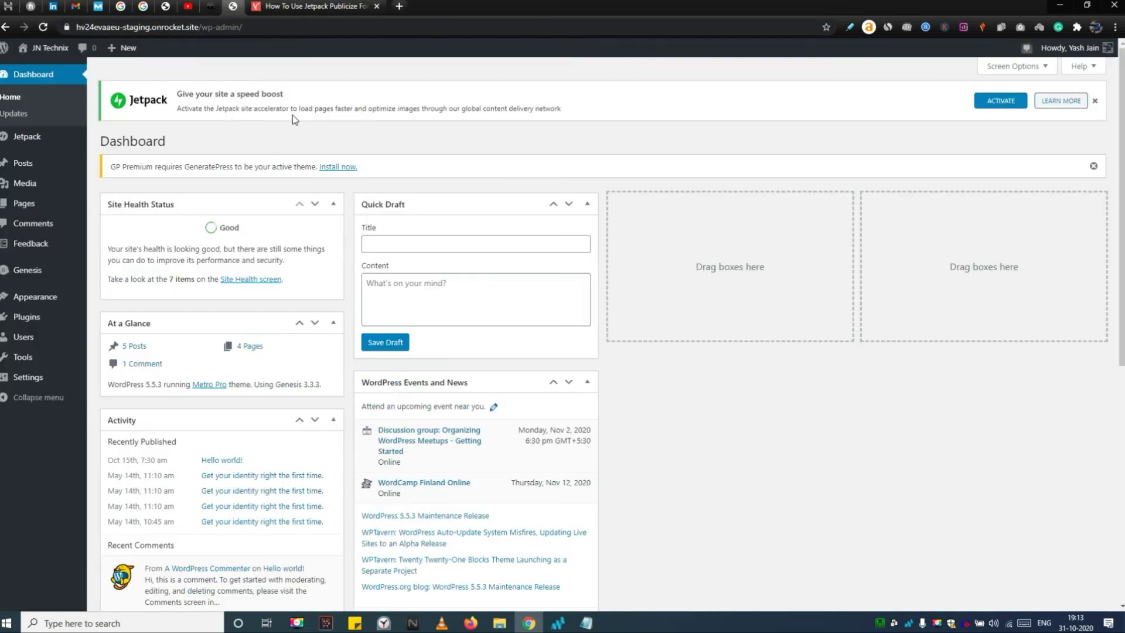
- Publish post 'Test 1' with the Jetpack publicize tutorial sentence, sharing to Gohousewarming
left_click(123, 182)
type("Test 1")
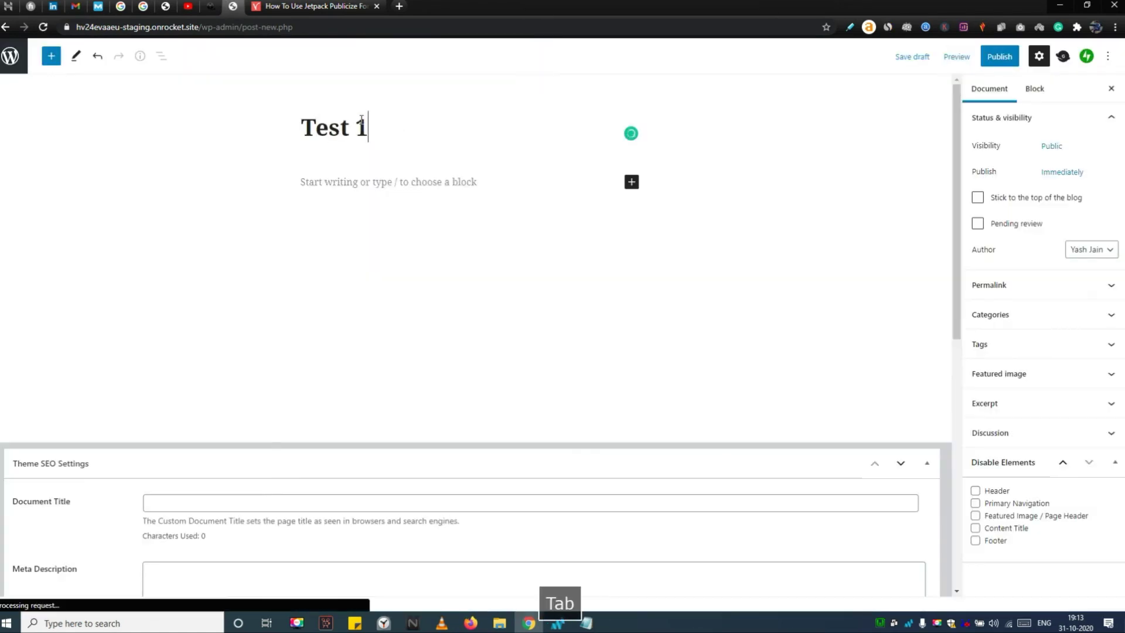
key("Tab")
type("This is the jetpack publicize tutorial")
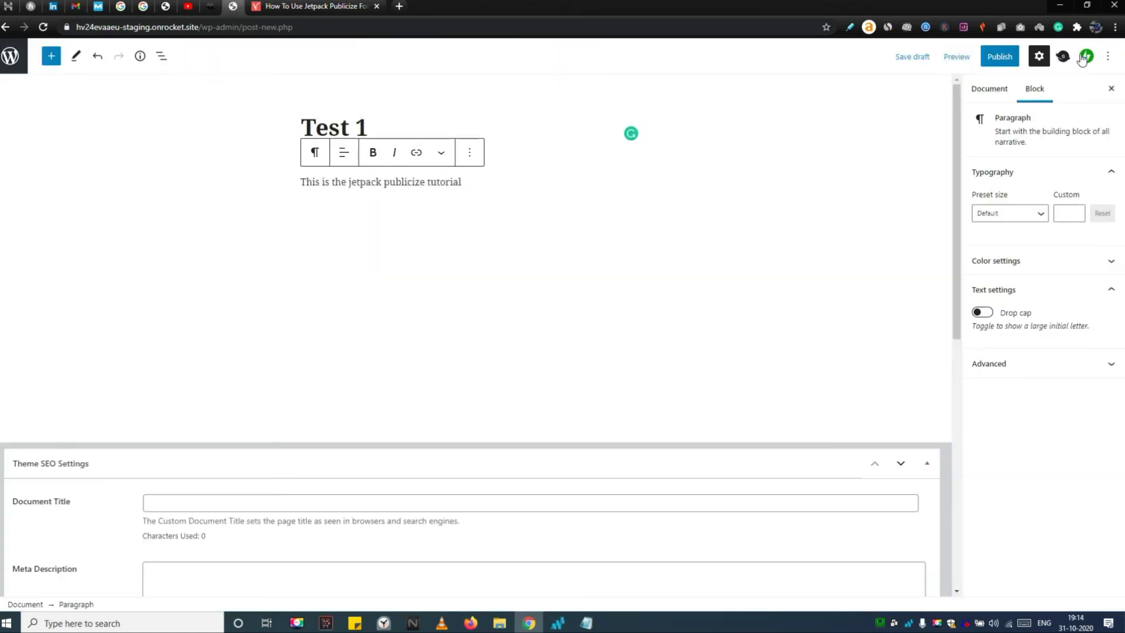
left_click(1085, 57)
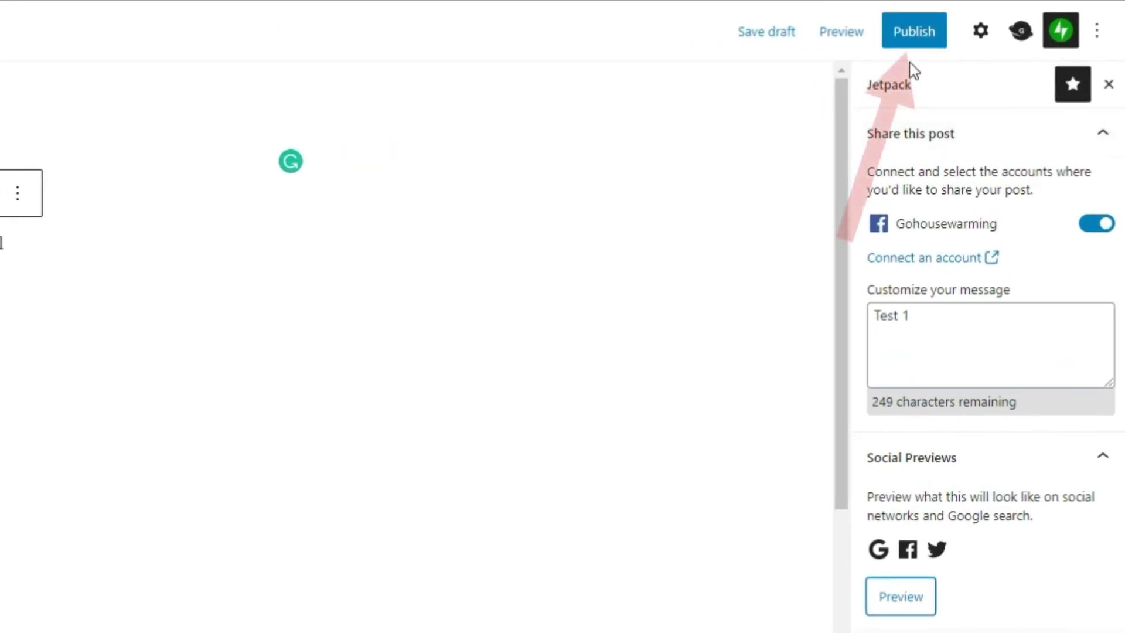
left_click(914, 30)
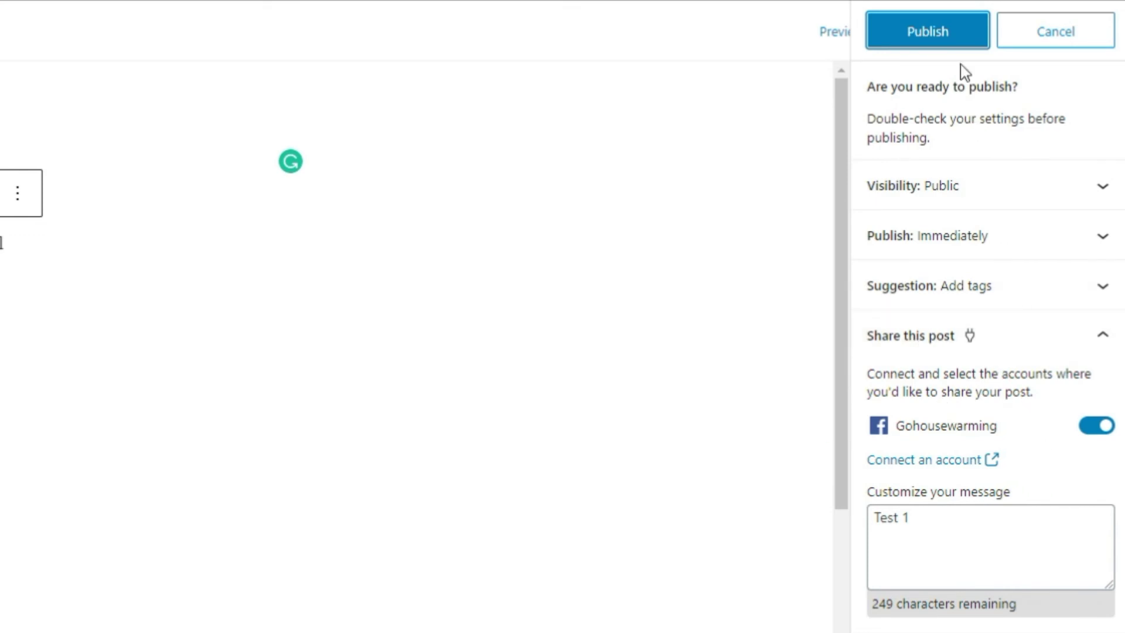
left_click(952, 37)
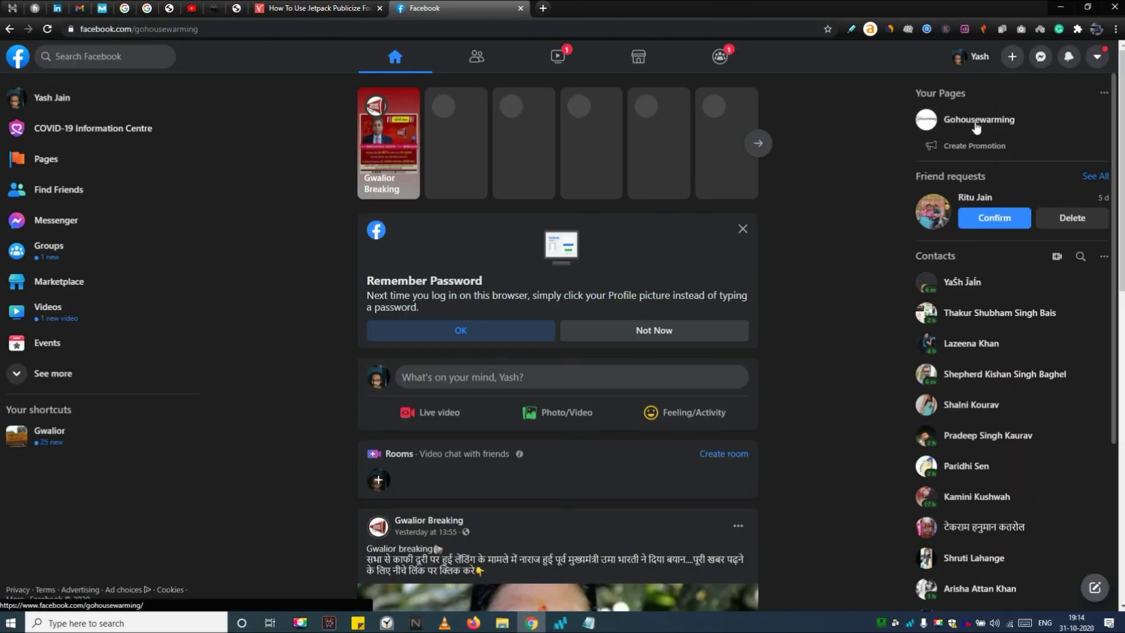
- Open the Gohousewarming Facebook page to find the shared 'Test 1' post
left_click(976, 128)
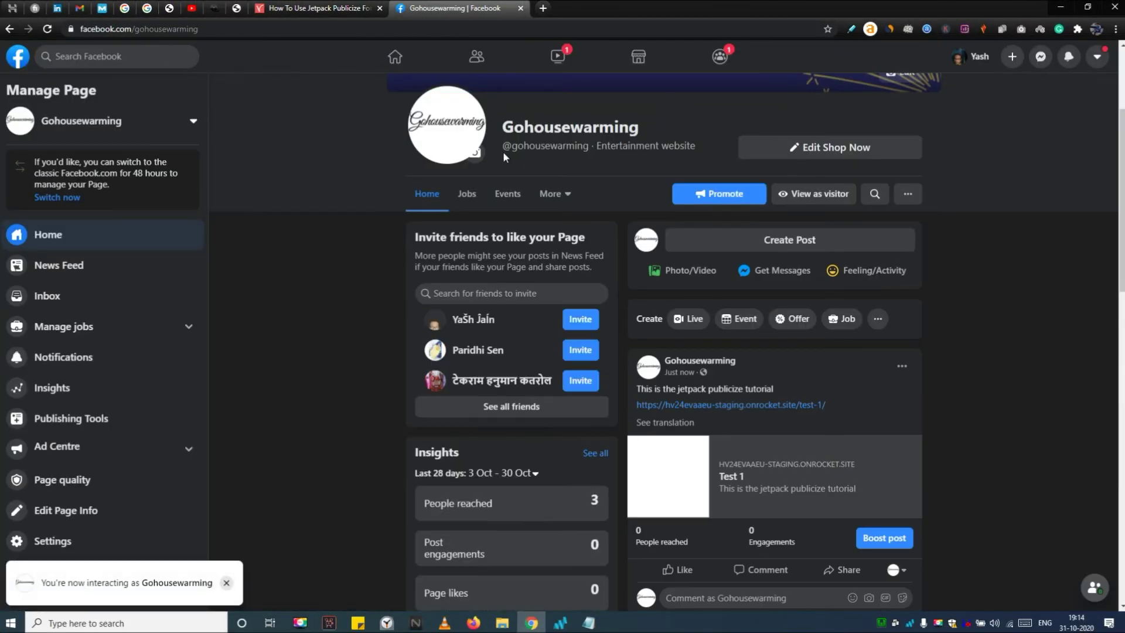
scroll(545, 221, "down", 2)
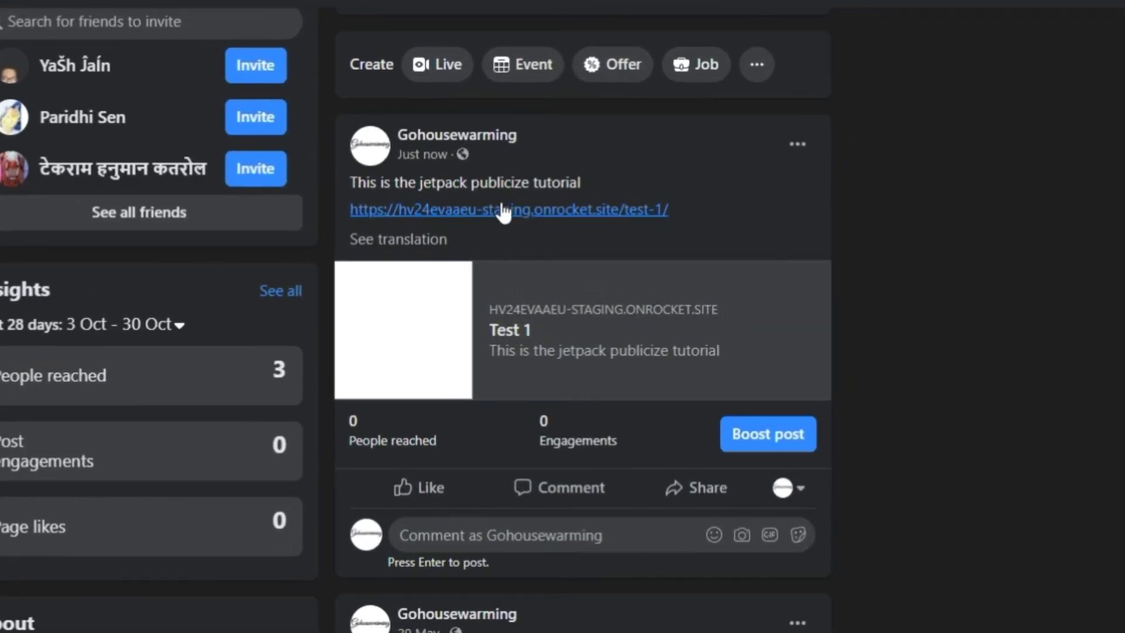